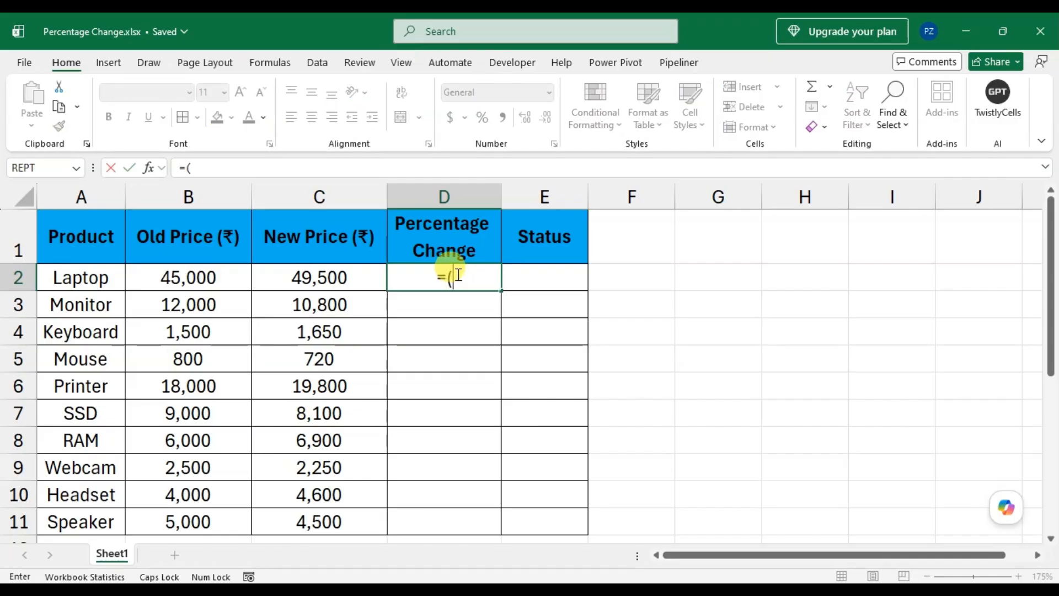
# Enter the percentage change formula =(C2-B2)/B2 in cell D2 for the Laptop row.
pyautogui.write('(')
pyautogui.press('Left')
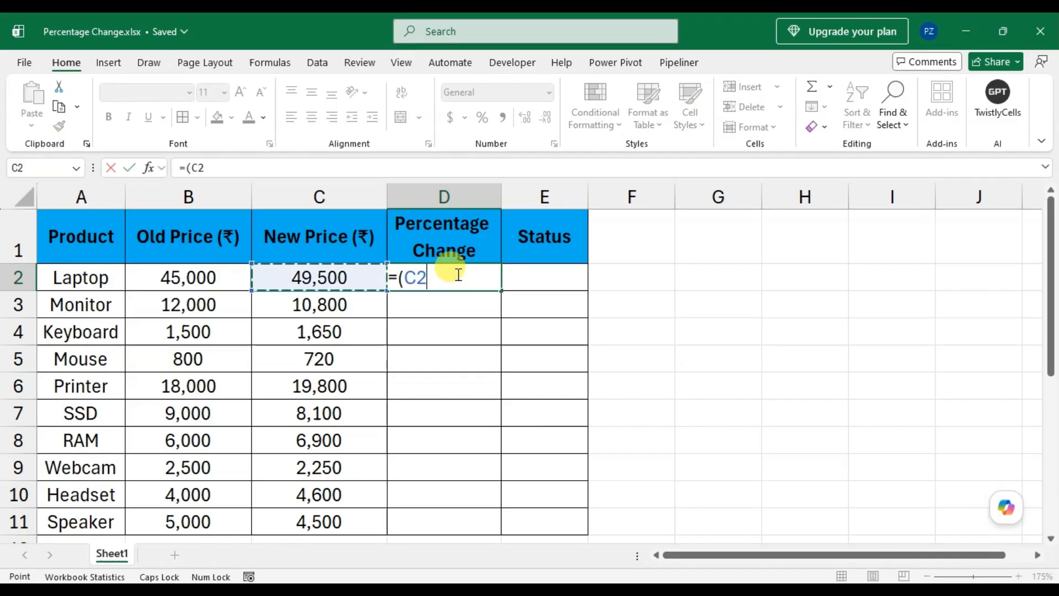
pyautogui.write('-')
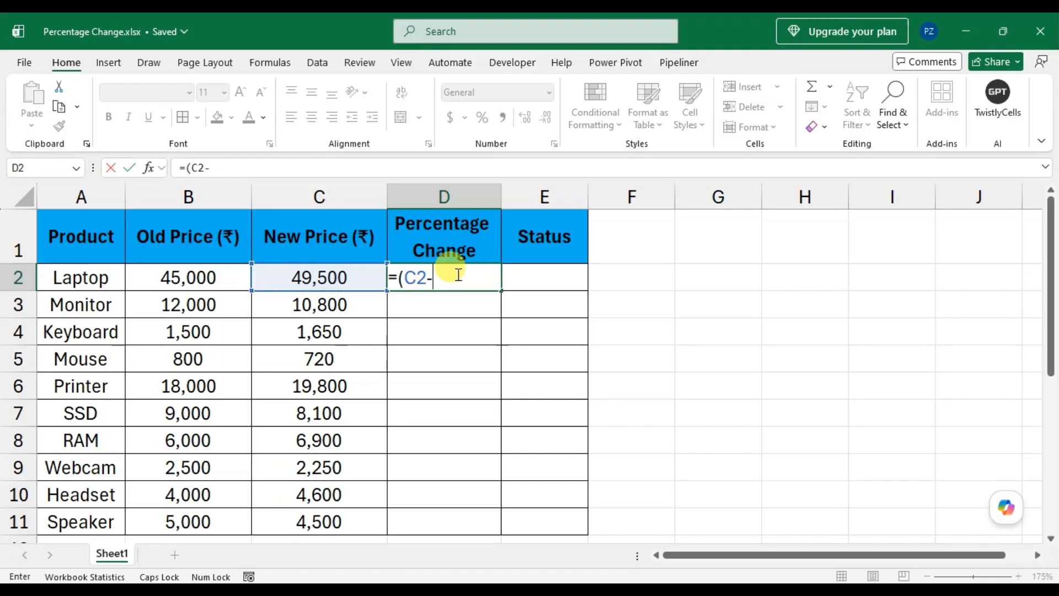
pyautogui.press('Left')
pyautogui.press('Left')
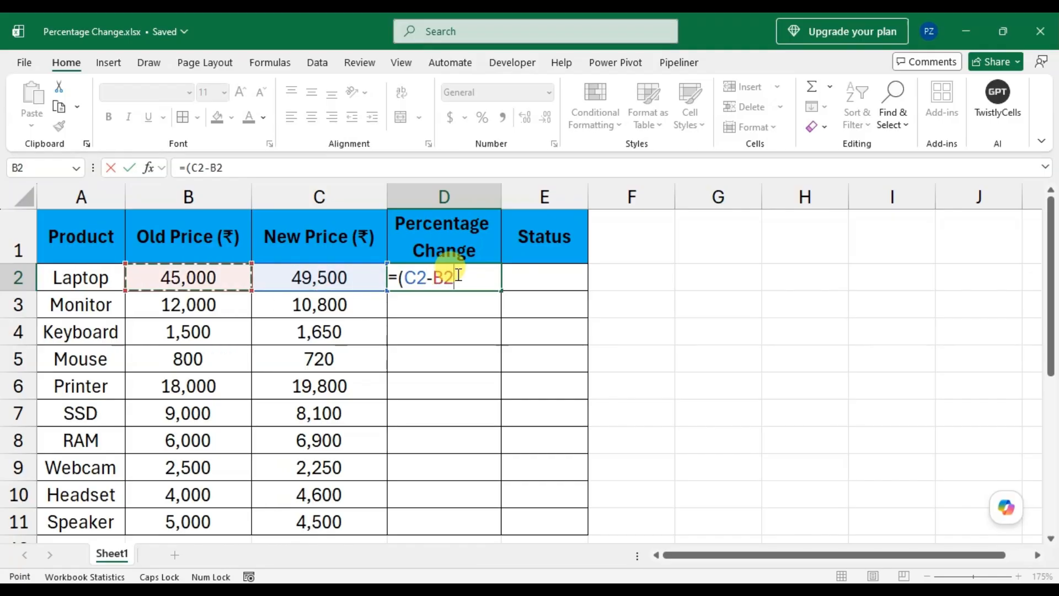
pyautogui.write(')')
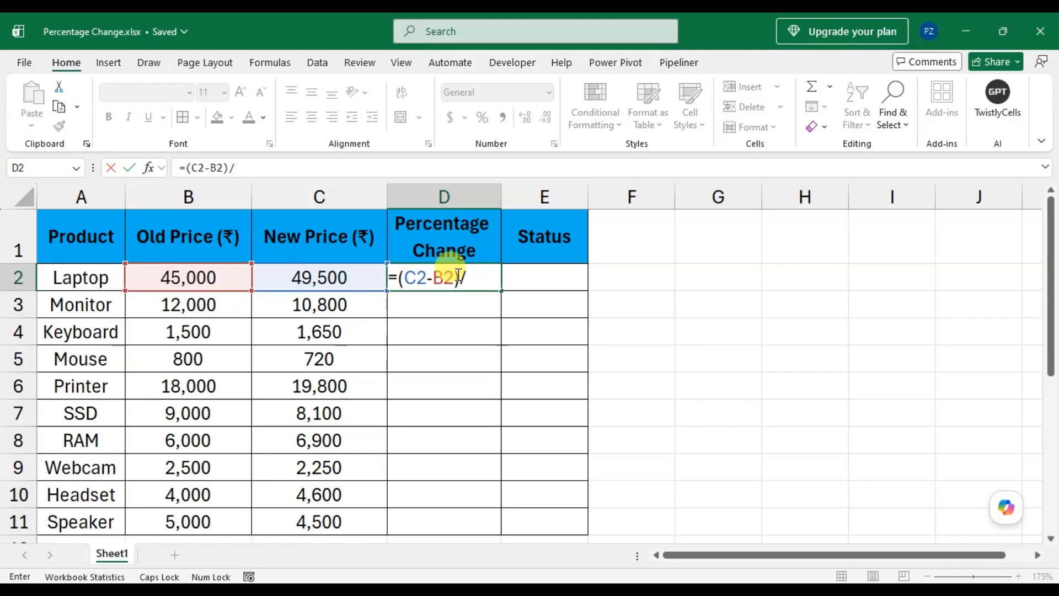
pyautogui.write('/')
pyautogui.press('Left')
pyautogui.press('Left')
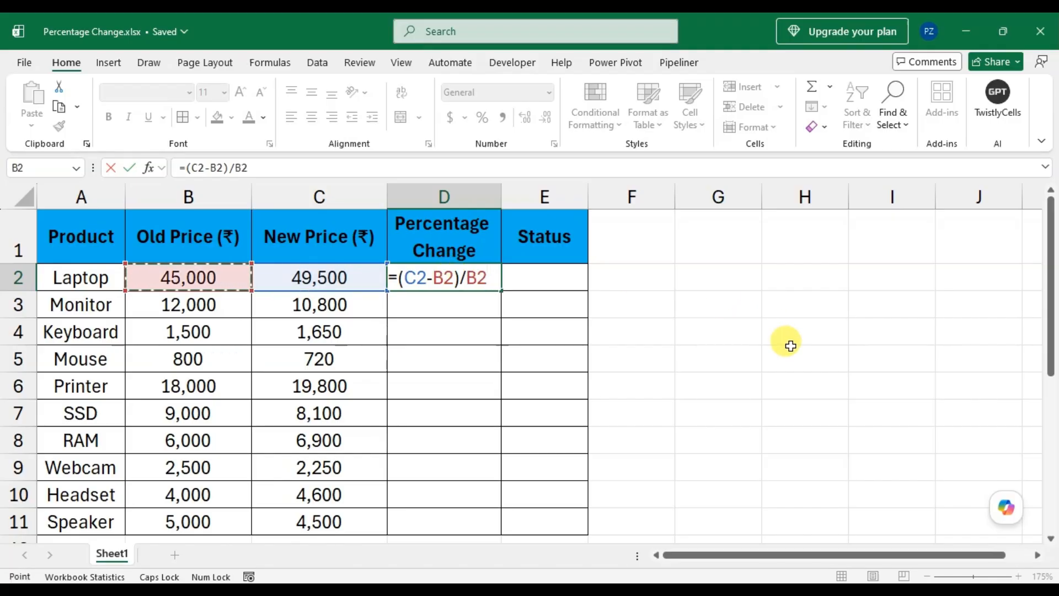
pyautogui.press('Return')
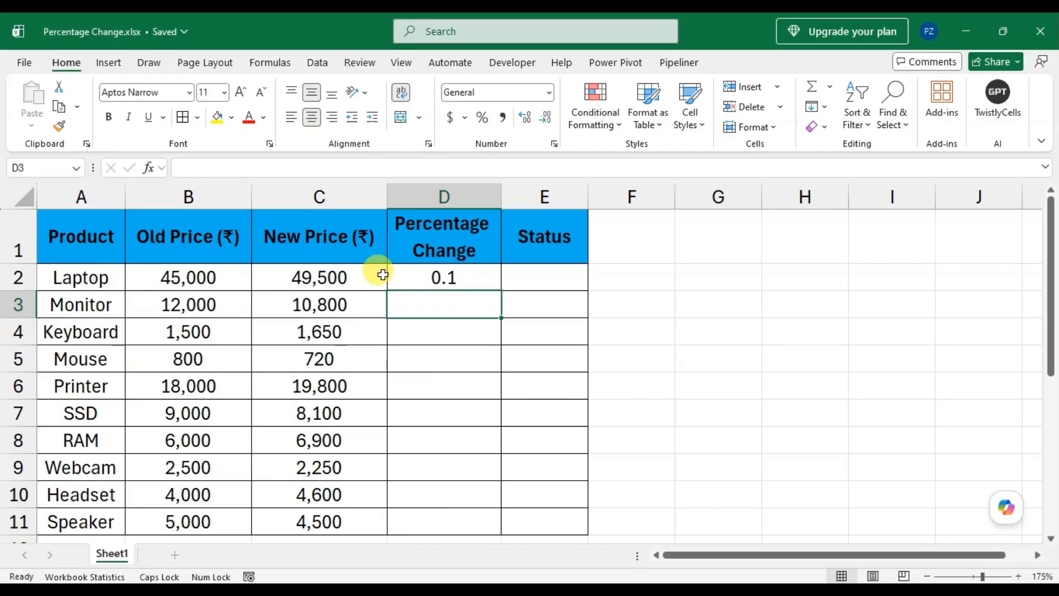
# Fill the D2 formula down to D11 and format the Percentage Change values as percentages.
pyautogui.click(483, 283)
pyautogui.moveTo(500, 290); pyautogui.dragTo(500, 532)
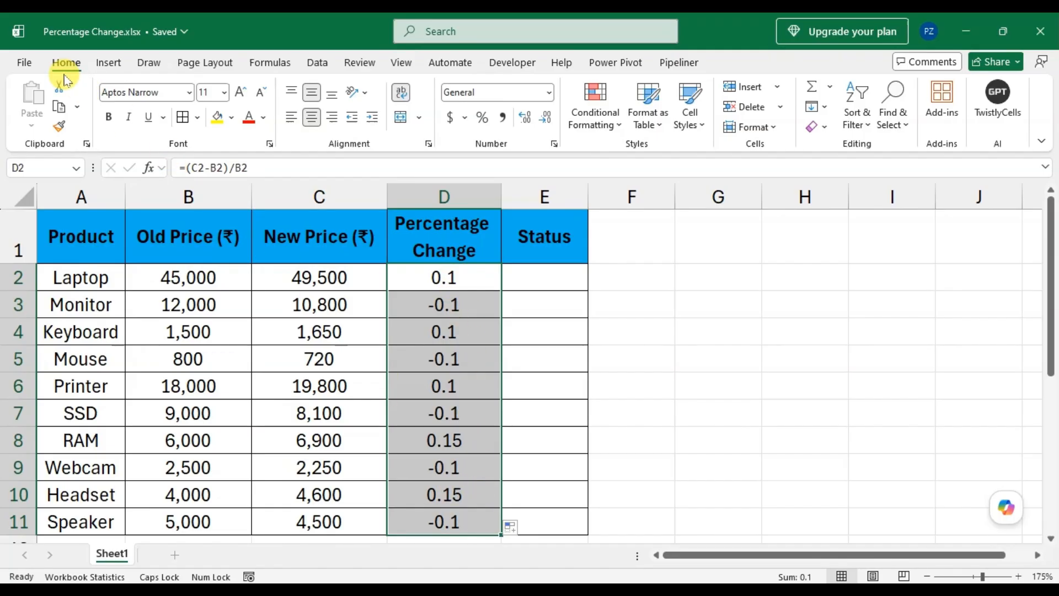
pyautogui.click(483, 118)
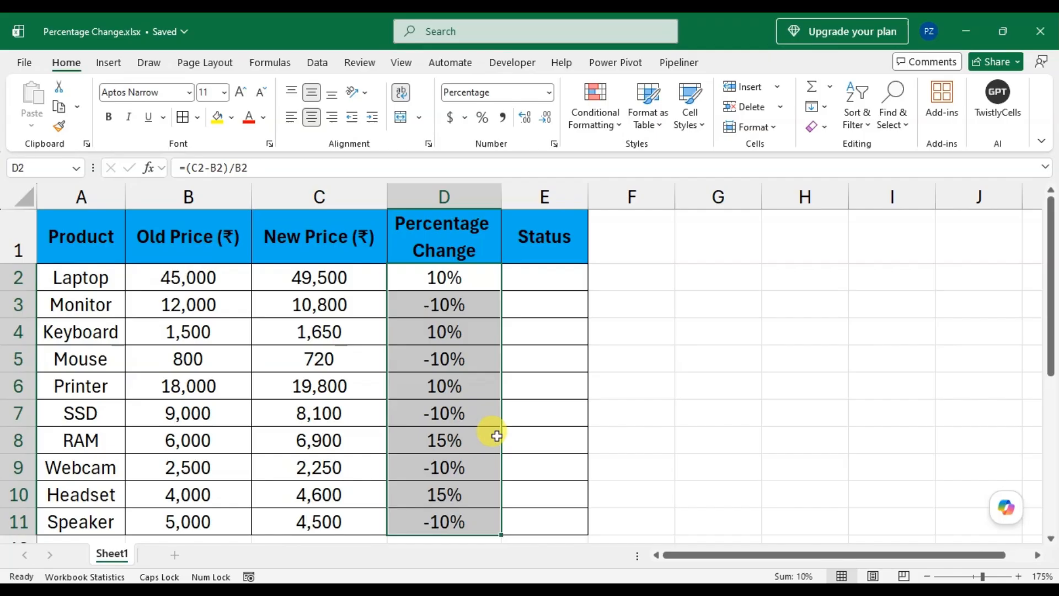
# Begin an IF formula in Status cell E2 that tests D2>0 and returns the text "Increase" when true.
pyautogui.click(529, 273)
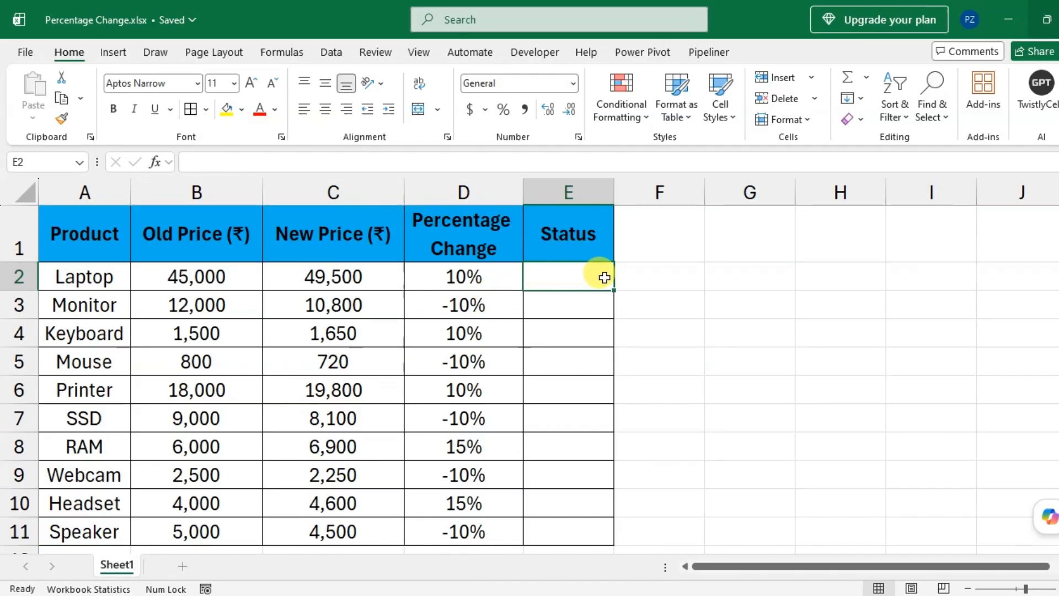
pyautogui.write('=i')
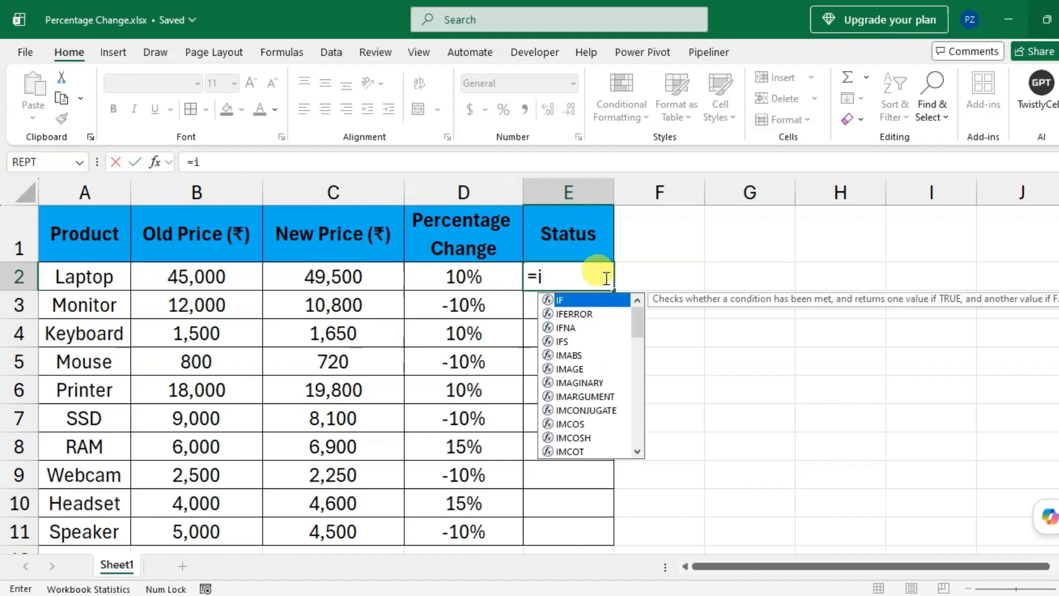
pyautogui.write('f')
pyautogui.press('Tab')
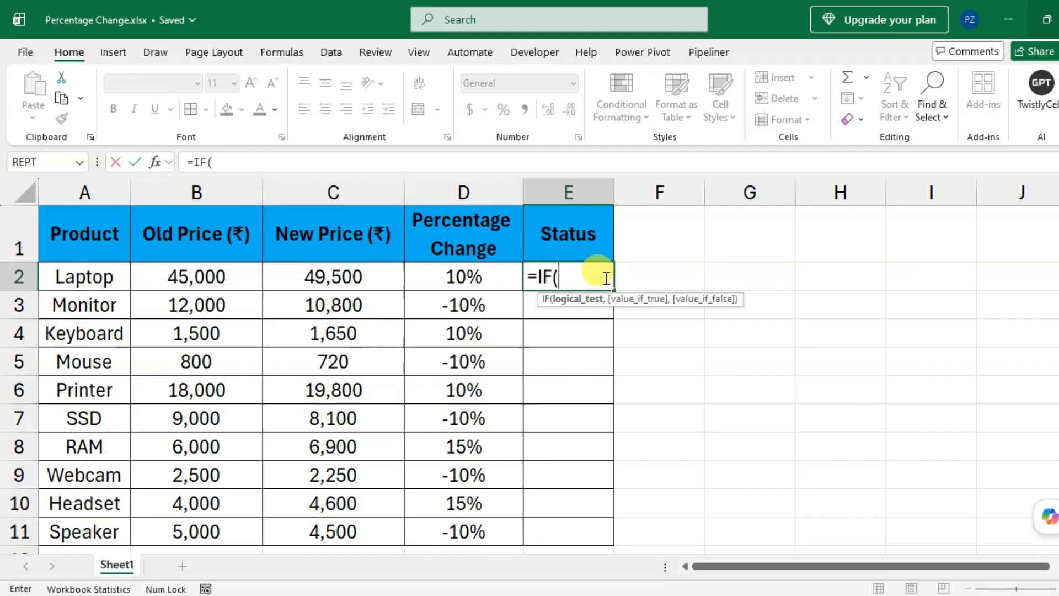
pyautogui.press('Left')
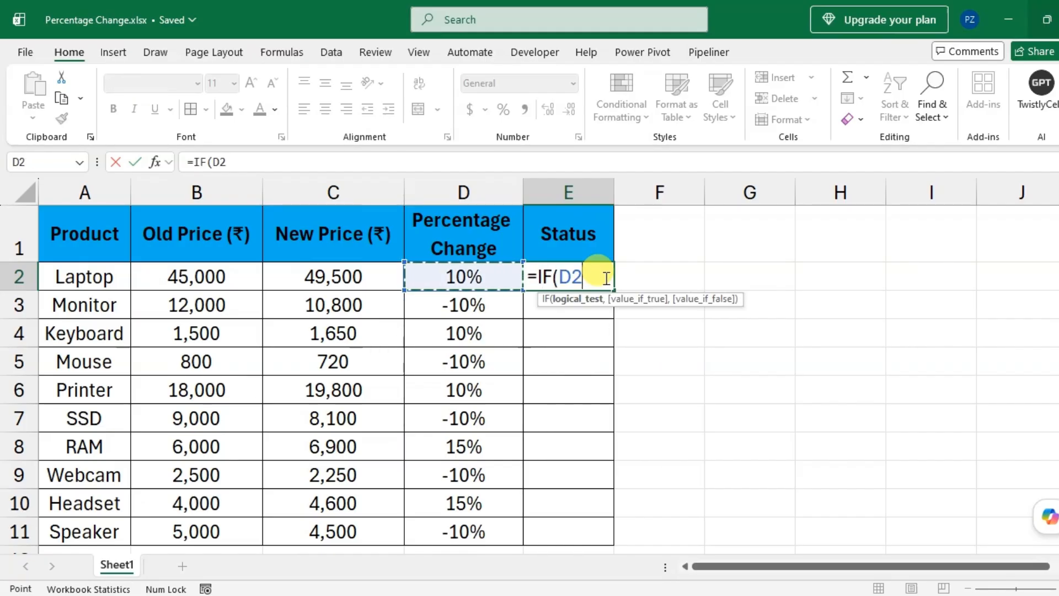
pyautogui.write('>')
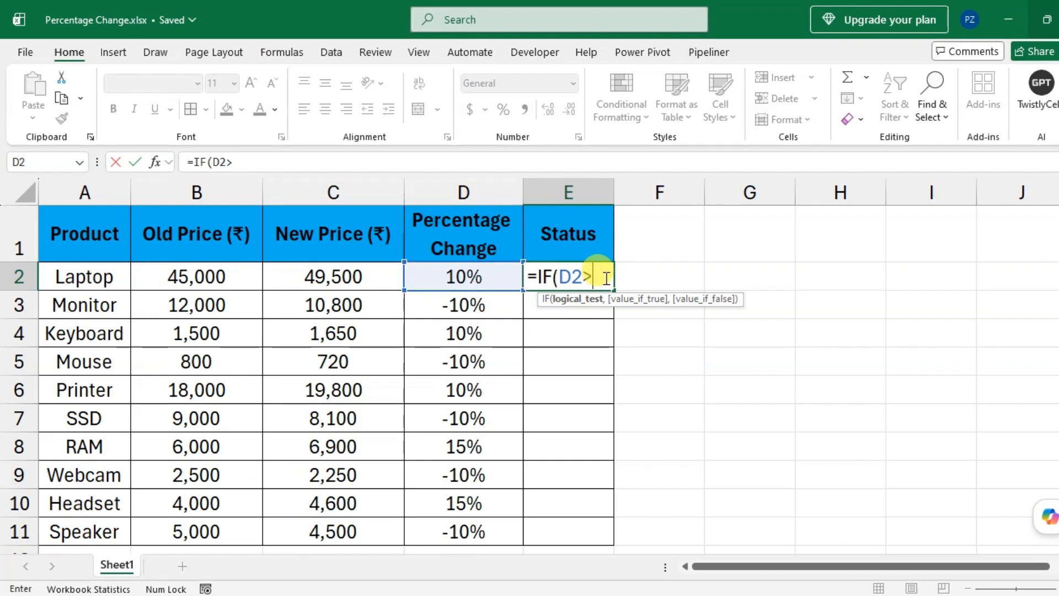
pyautogui.write('0,')
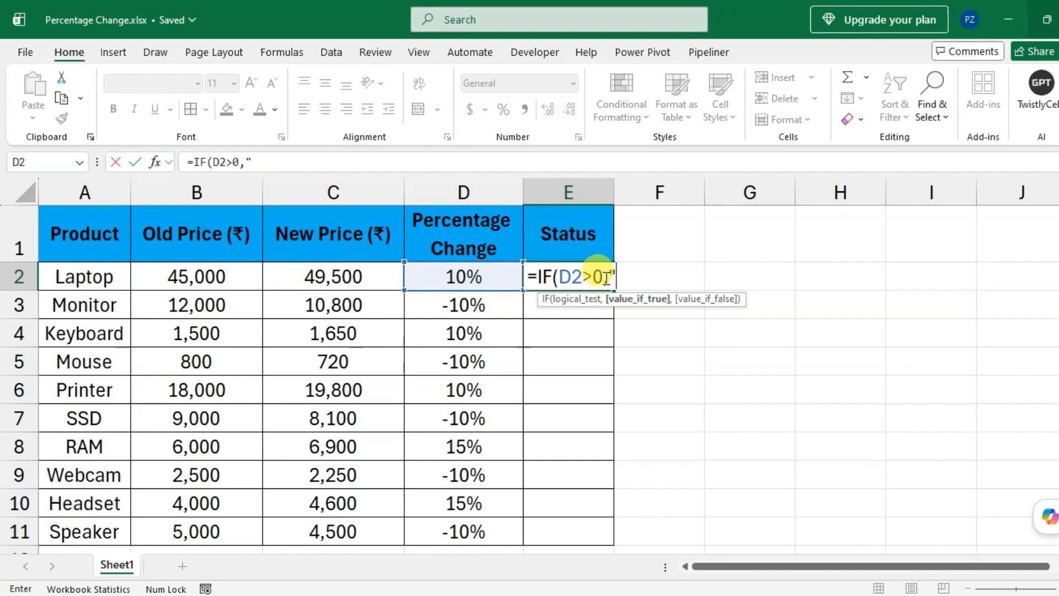
pyautogui.write('"Increase')
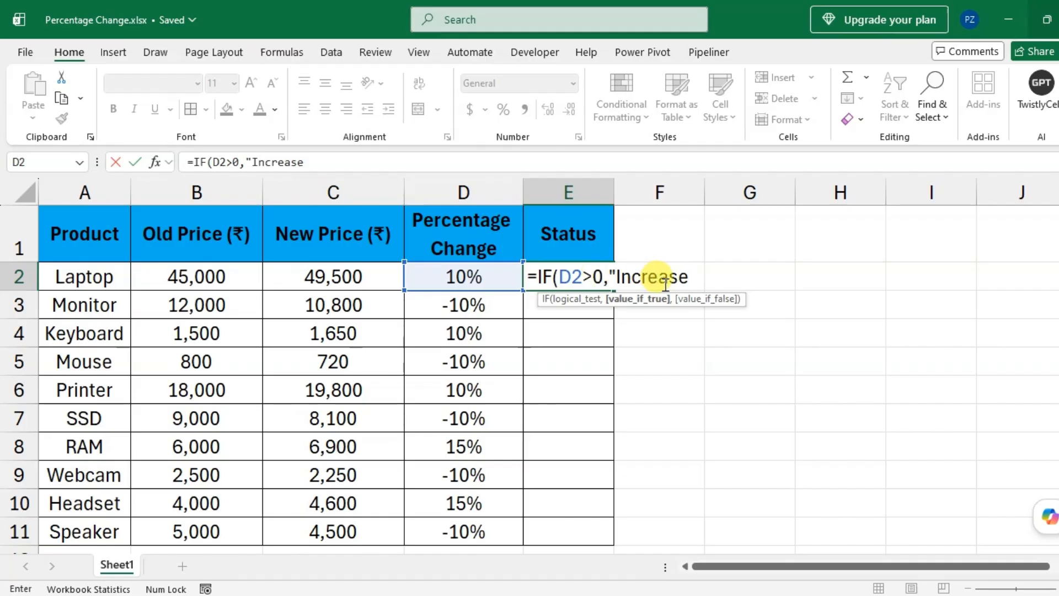
# Add the chart increasing emoji after "Increase" in the E2 formula and finish that argument with a closing quote and comma.
pyautogui.press('super+period')
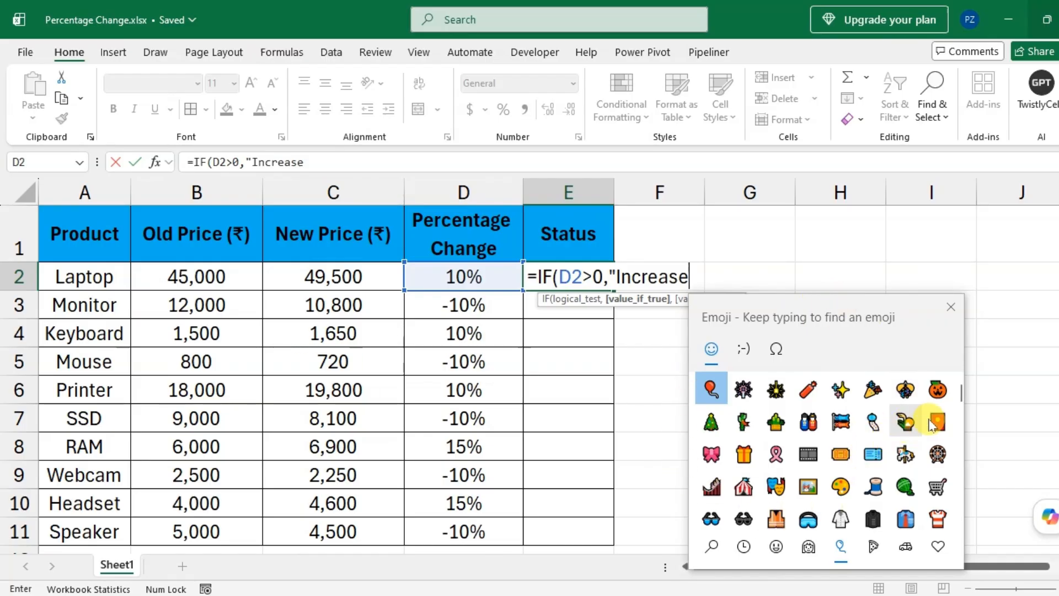
pyautogui.moveTo(957, 398); pyautogui.dragTo(974, 546)
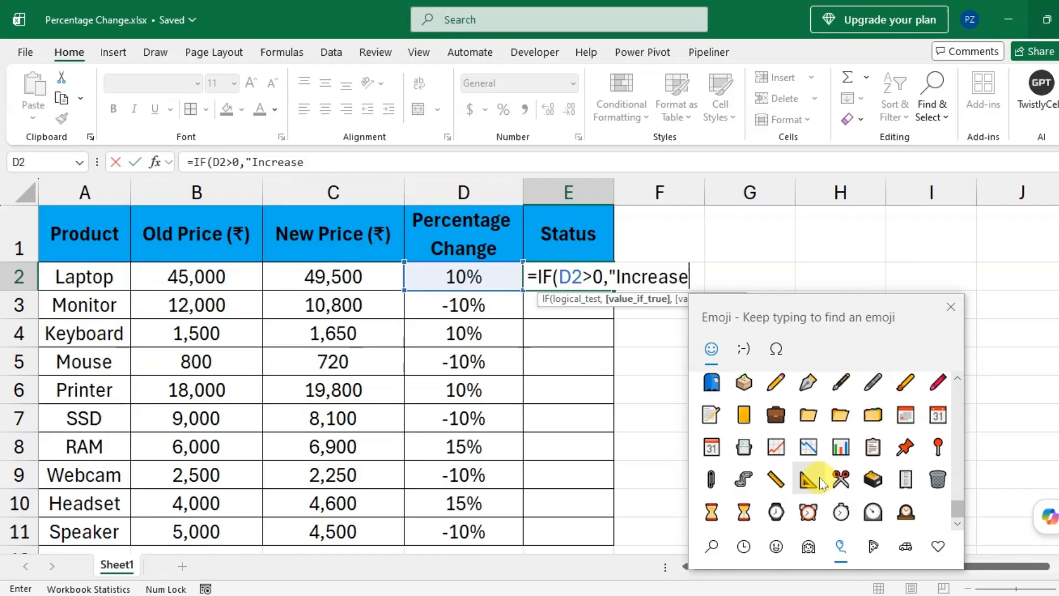
pyautogui.click(776, 448)
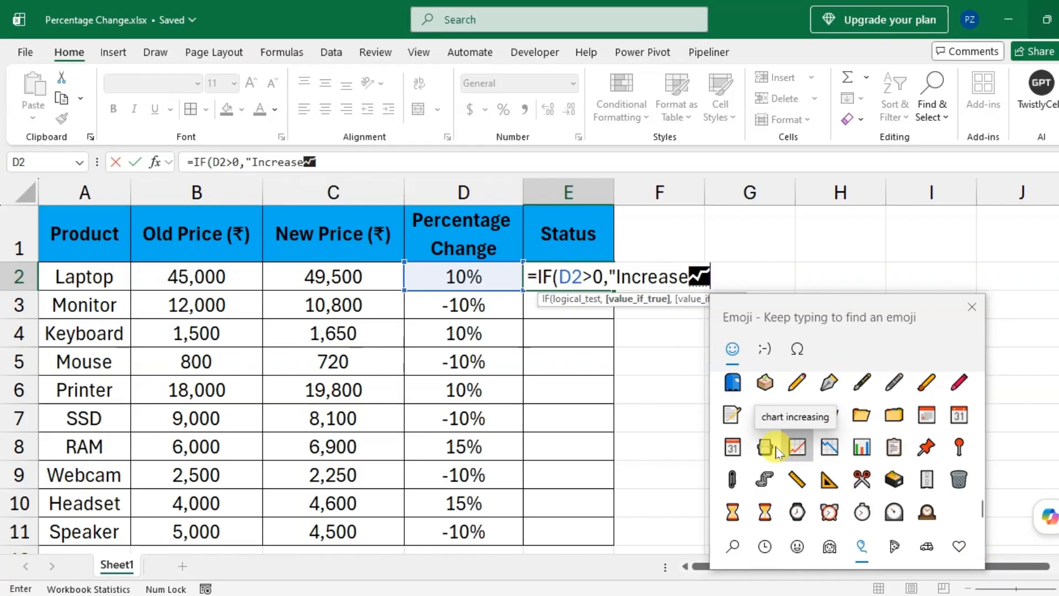
pyautogui.click(971, 309)
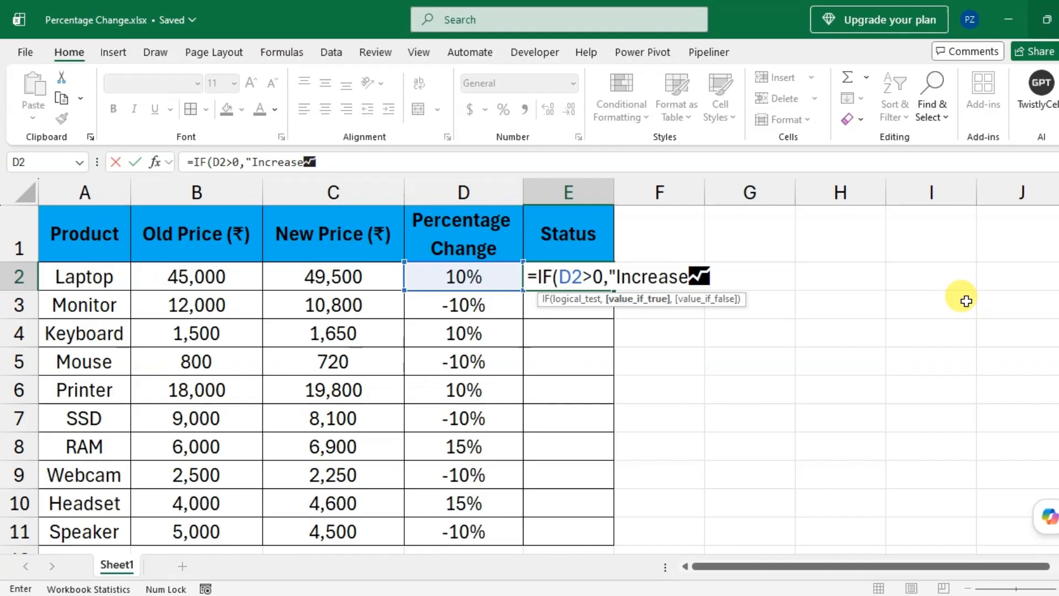
pyautogui.write(',')
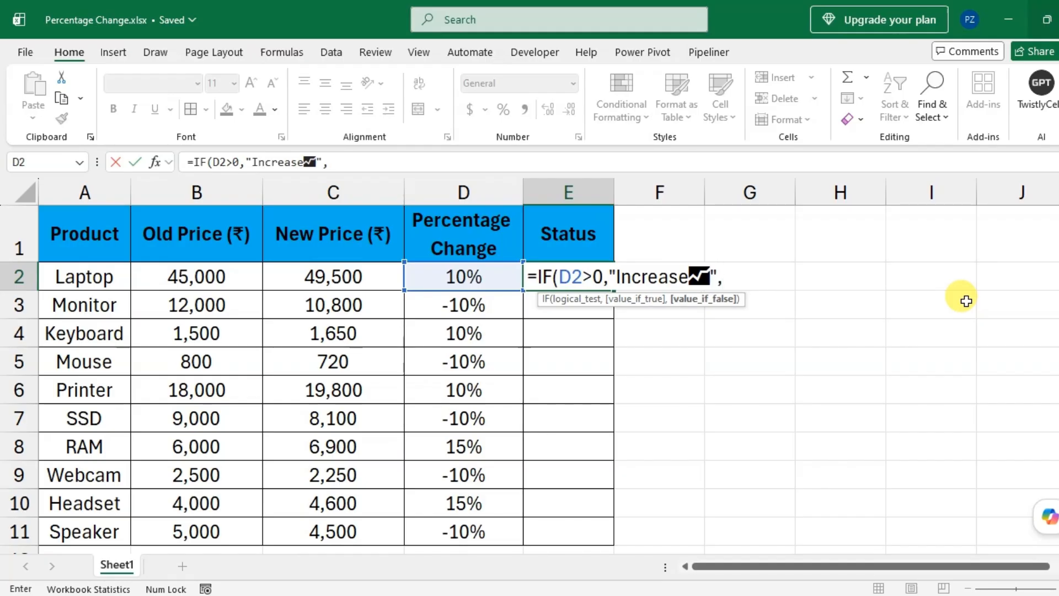
# Nest a second IF in the E2 formula that tests D2<0 and returns the text "Decrease" when true.
pyautogui.write('if')
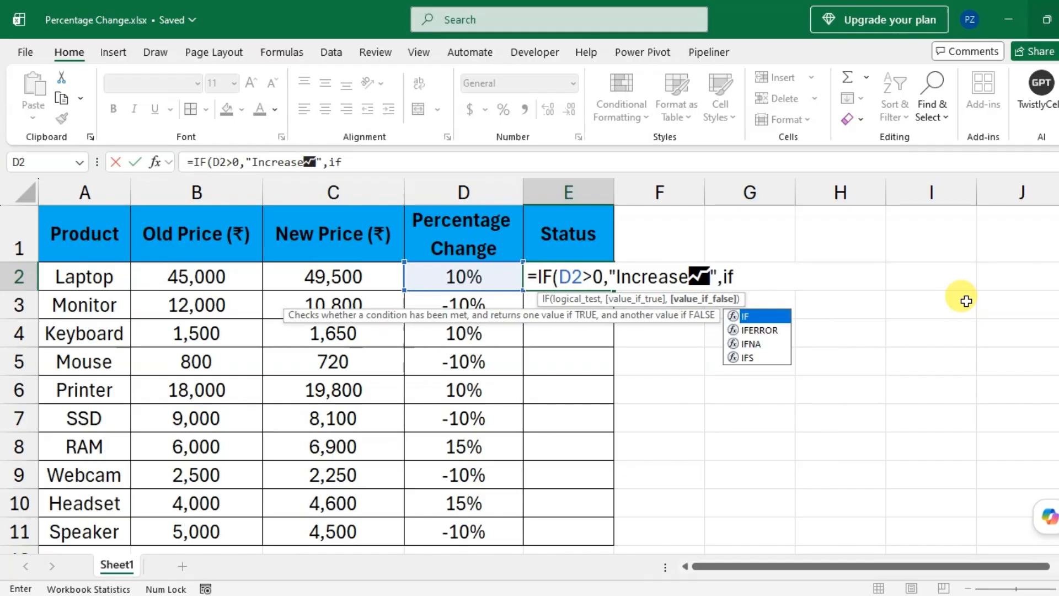
pyautogui.press('Tab')
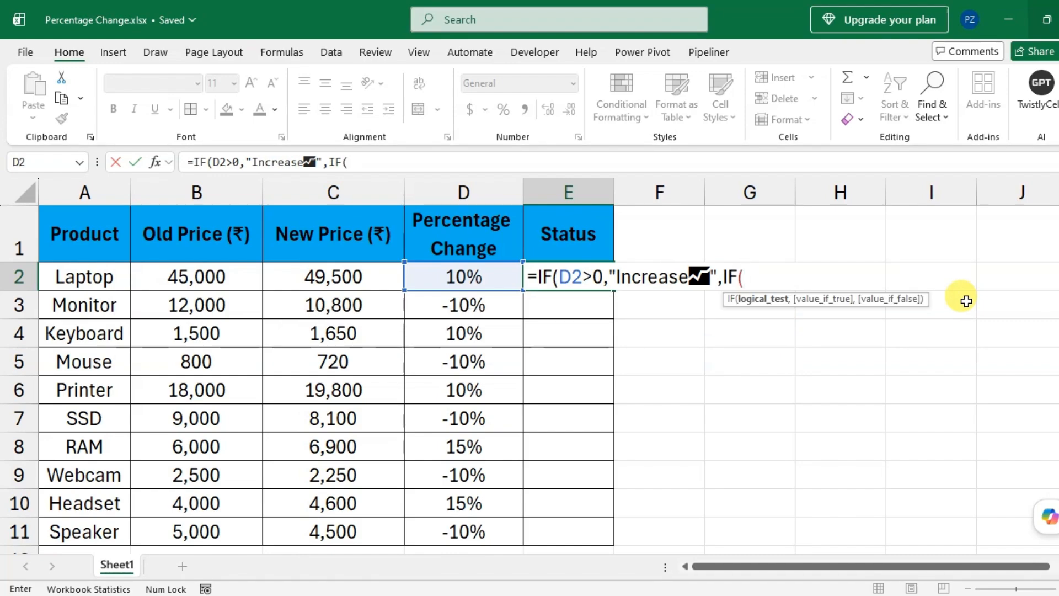
pyautogui.press('Left')
pyautogui.press('Left')
pyautogui.press('Right')
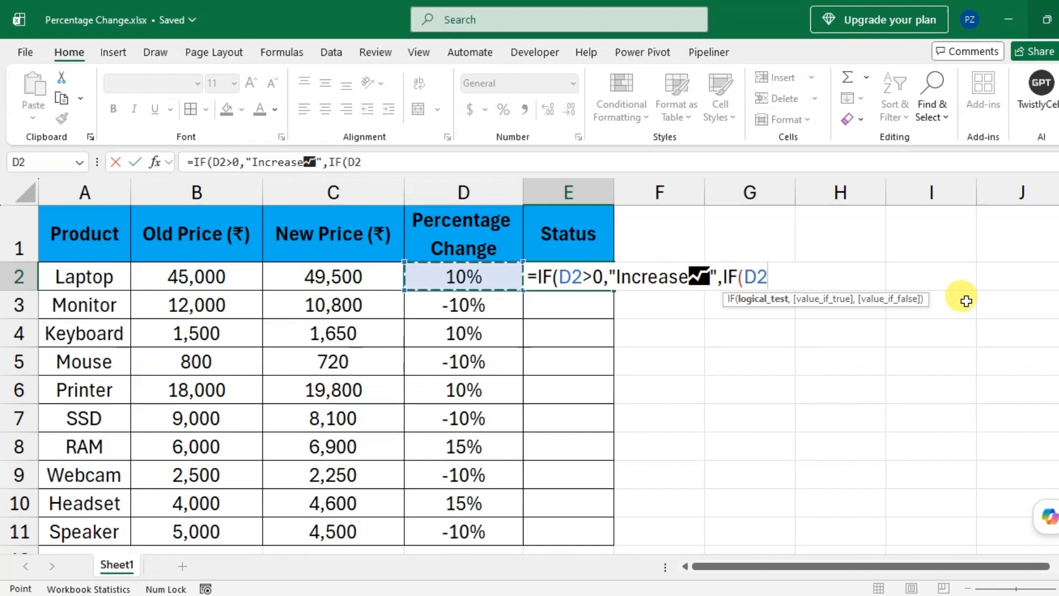
pyautogui.write('<')
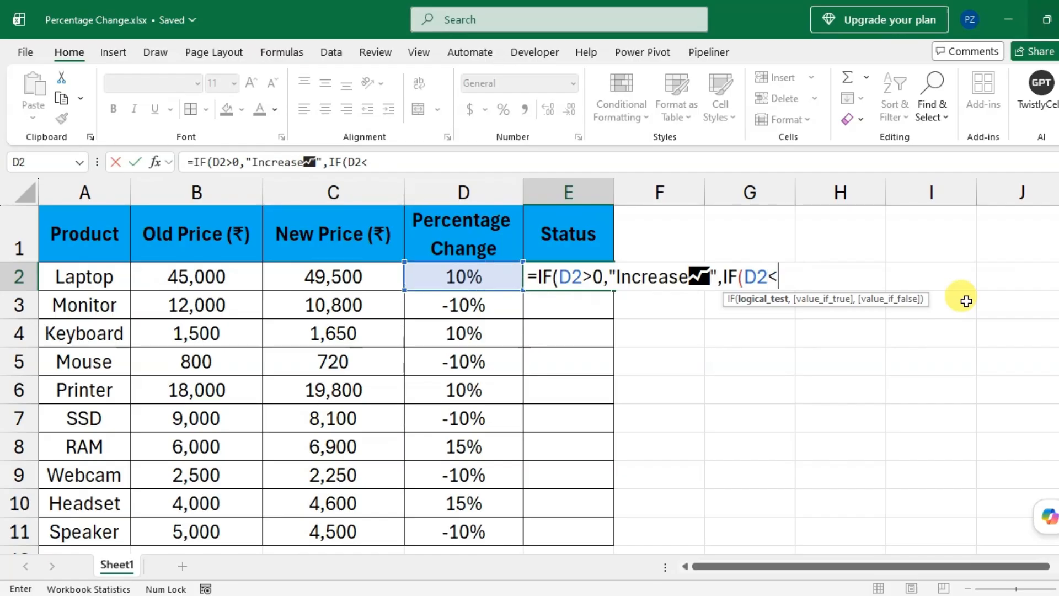
pyautogui.write('0,')
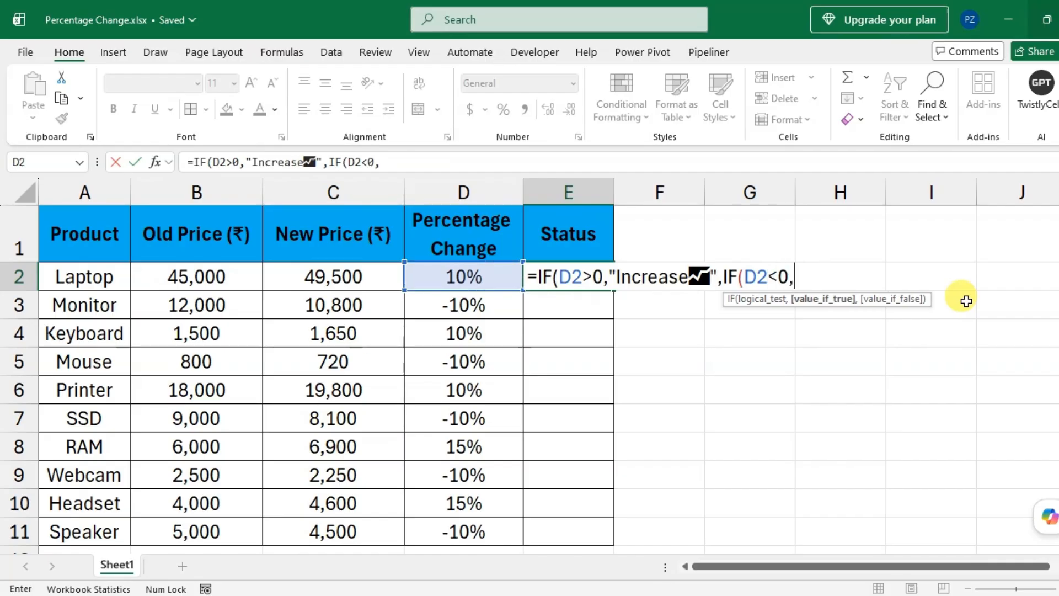
pyautogui.write('"Decrease')
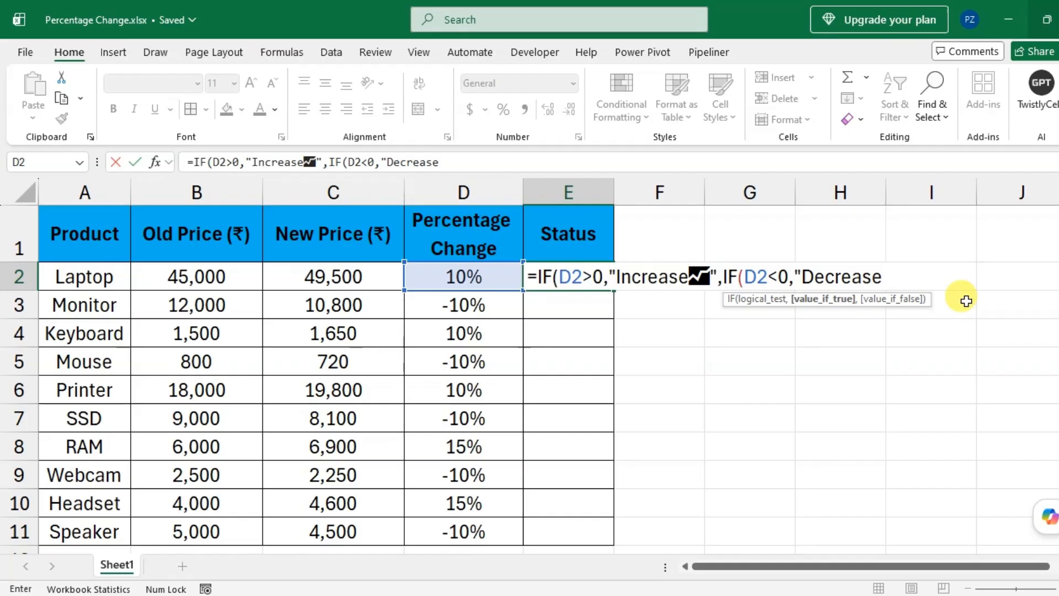
# Add the falling chart emoji after "Decrease", close the nested IF and commit the formula in E2.
pyautogui.press('super+period')
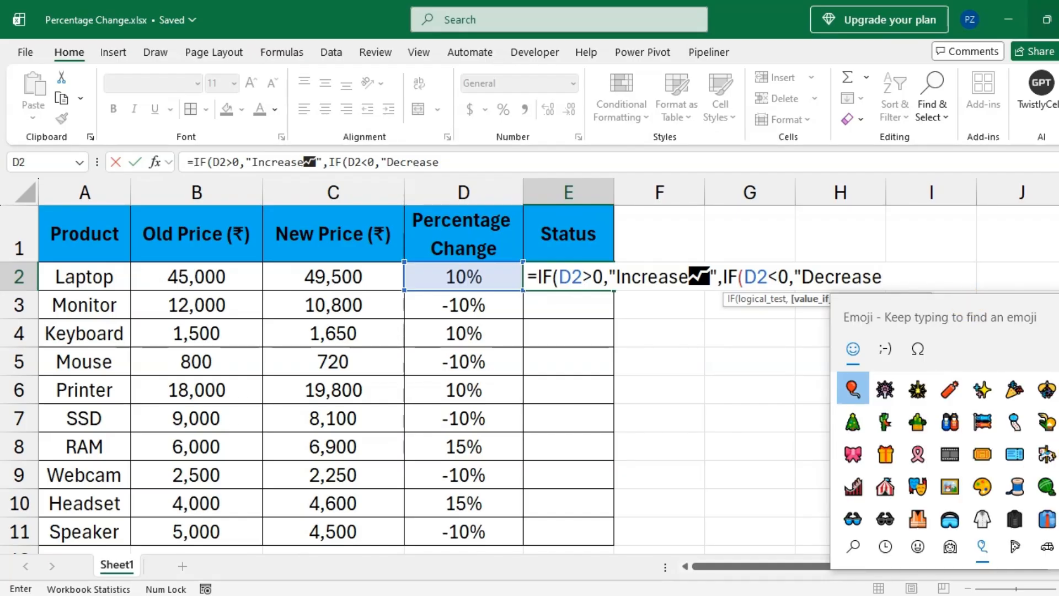
pyautogui.scroll(-10, 946, 466)
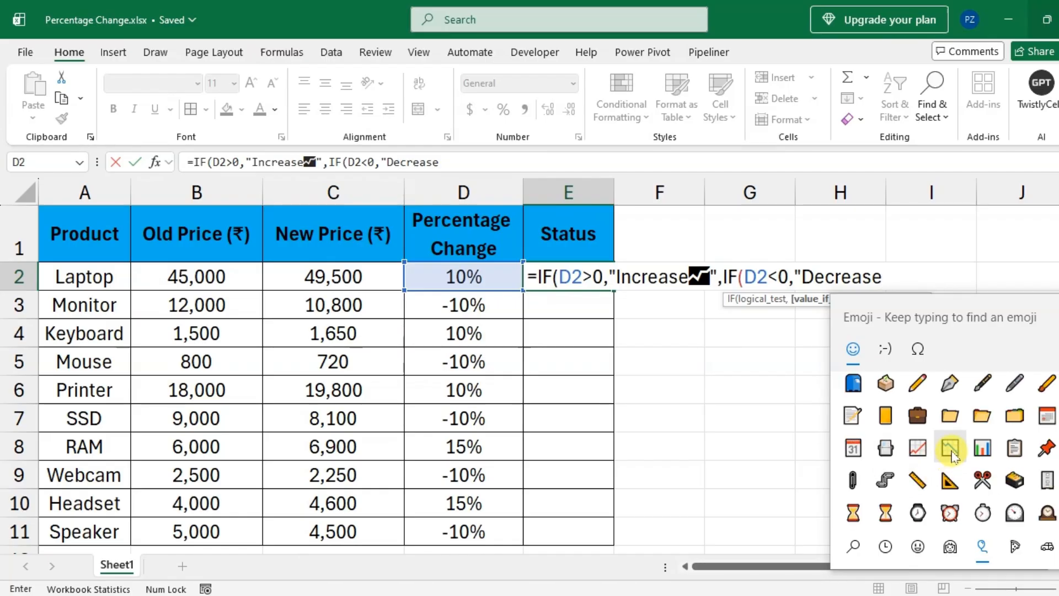
pyautogui.click(950, 449)
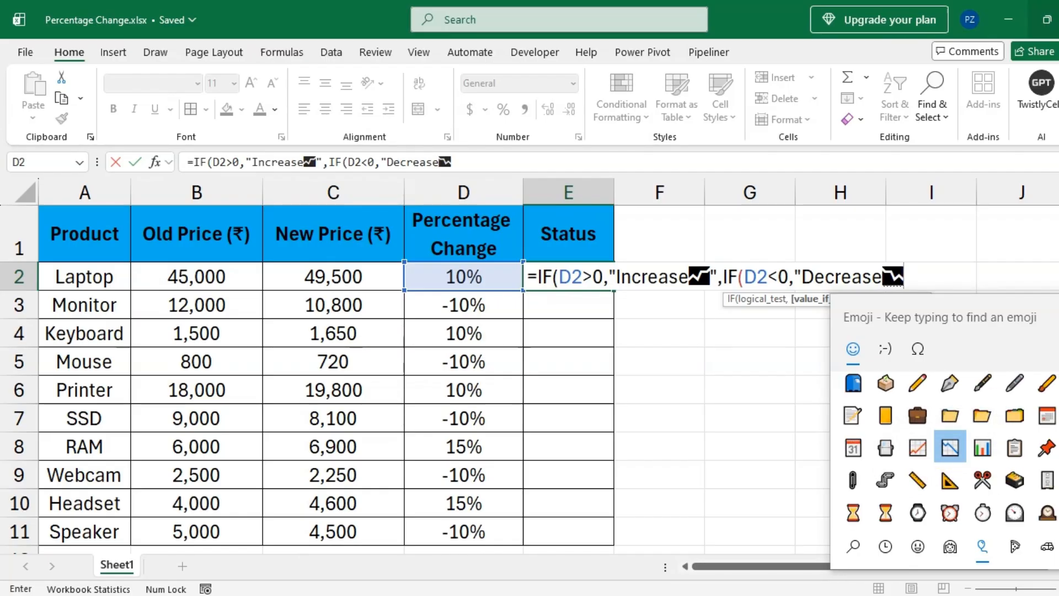
pyautogui.click(1056, 305)
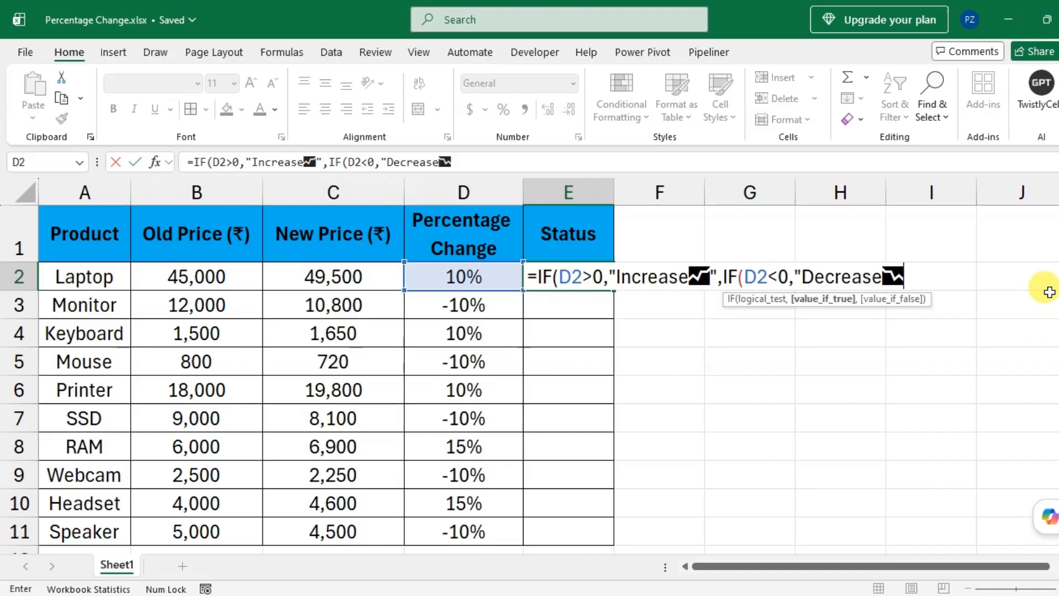
pyautogui.write('")')
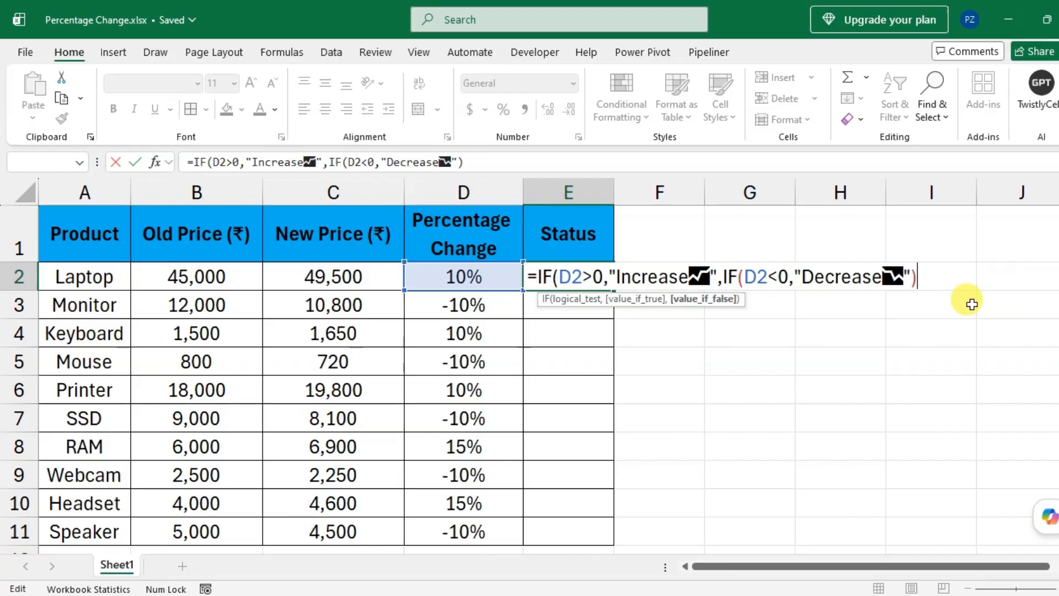
pyautogui.press('Return')
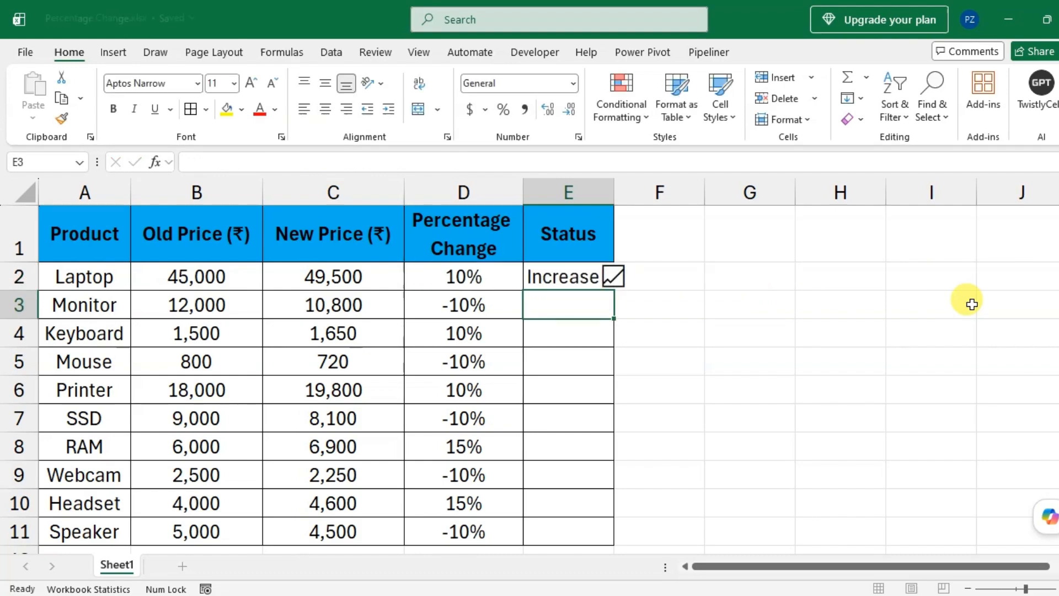
# Autofit the width of the Status column and fill the E2 formula down to E11.
pyautogui.doubleClick(614, 192)
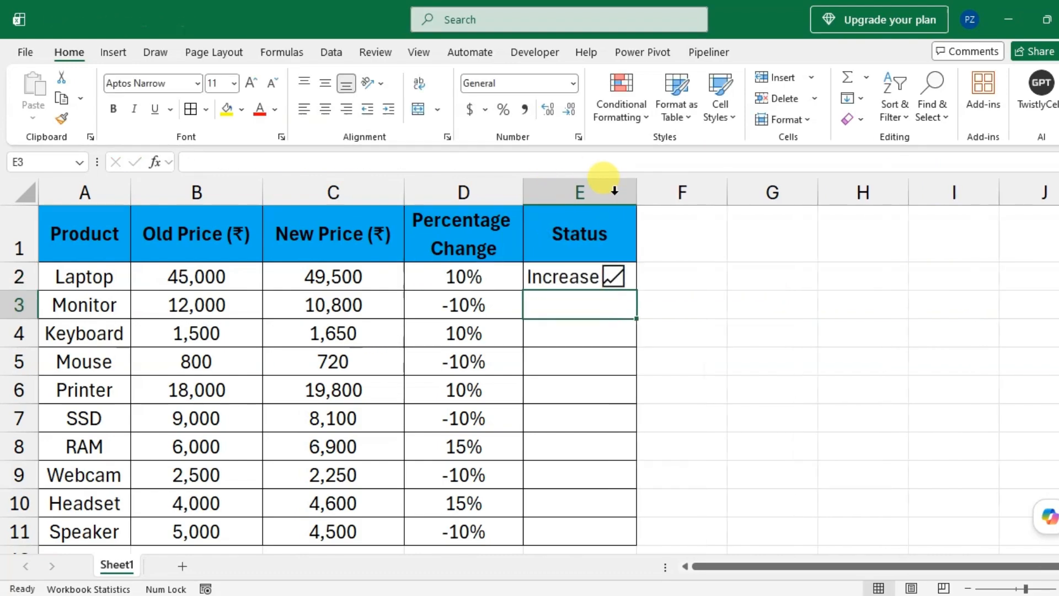
pyautogui.click(633, 278)
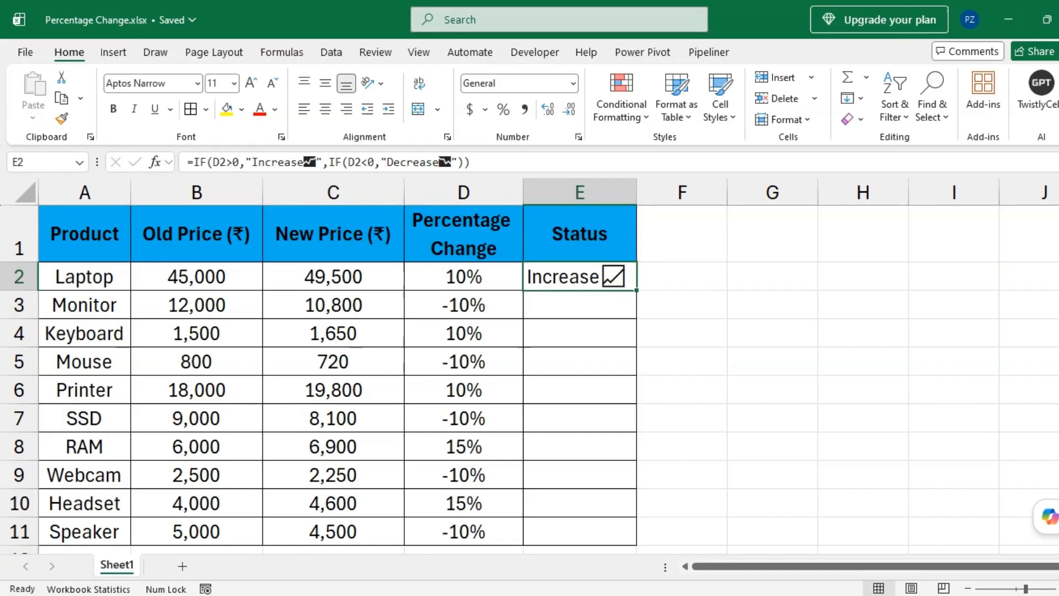
pyautogui.doubleClick(636, 290)
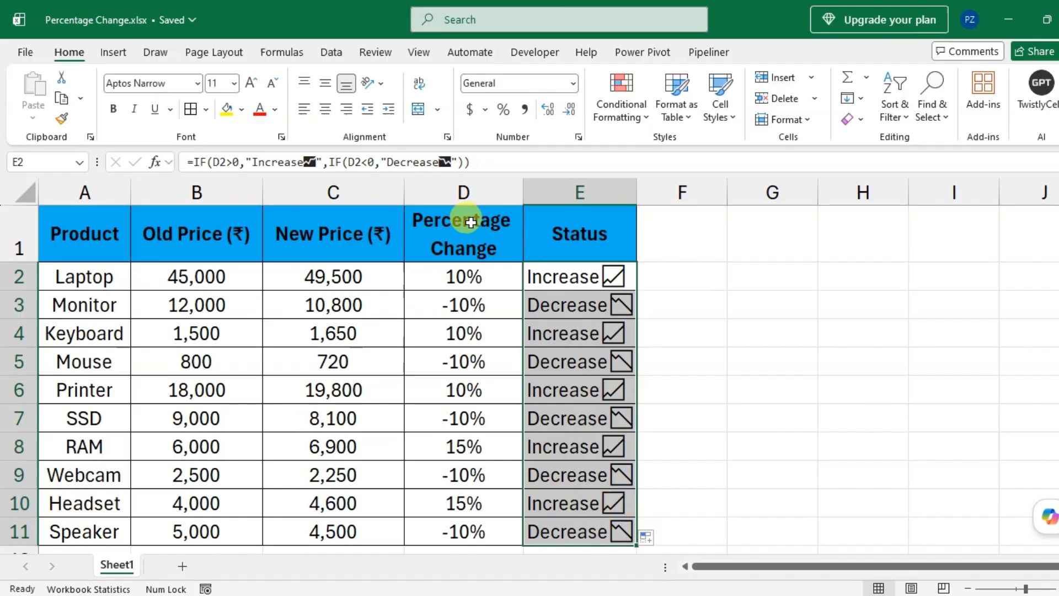
# Add a Greater Than highlight rule to D2:D11 that formats values above 0 with Green Fill with Dark Green Text.
pyautogui.click(689, 405)
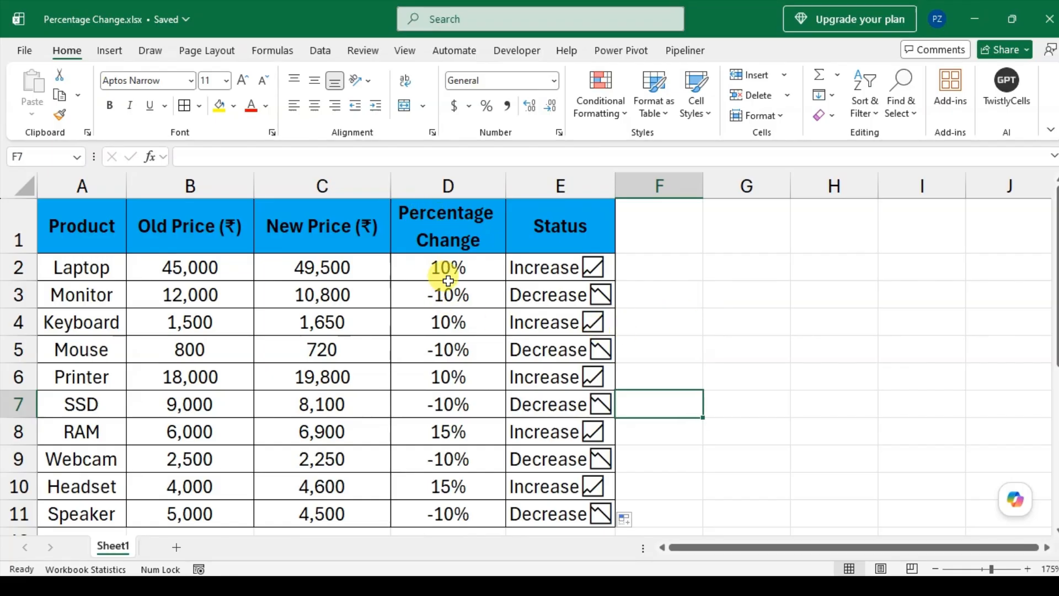
pyautogui.moveTo(449, 263); pyautogui.dragTo(471, 508)
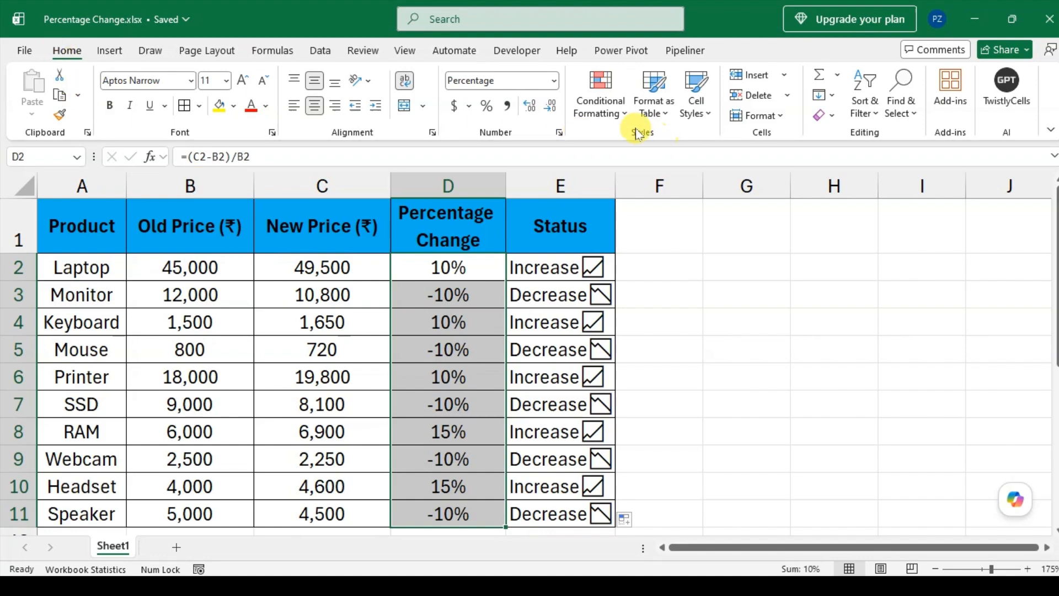
pyautogui.click(616, 108)
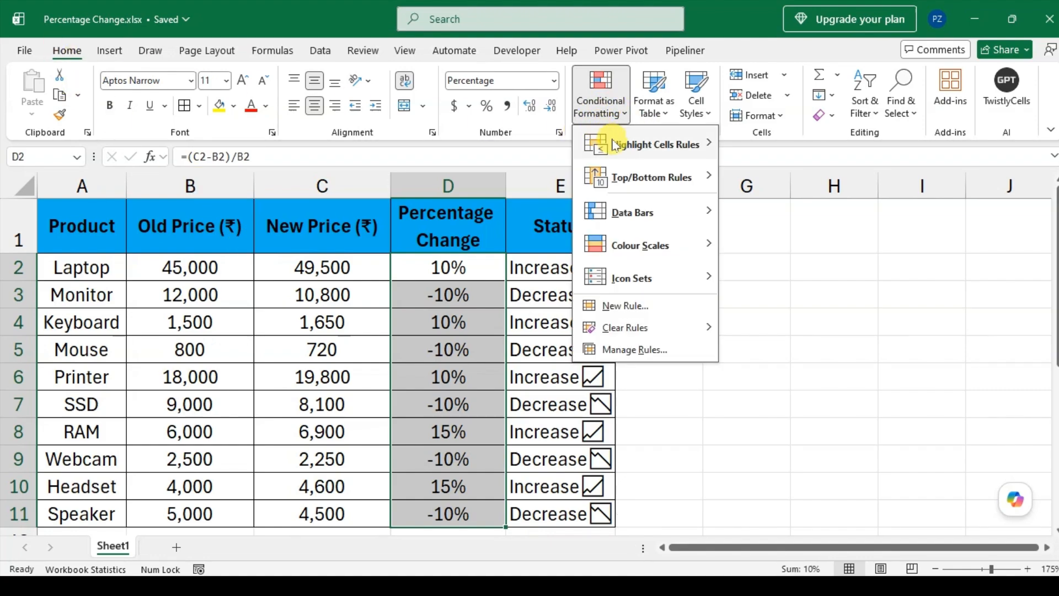
pyautogui.moveTo(635, 149)
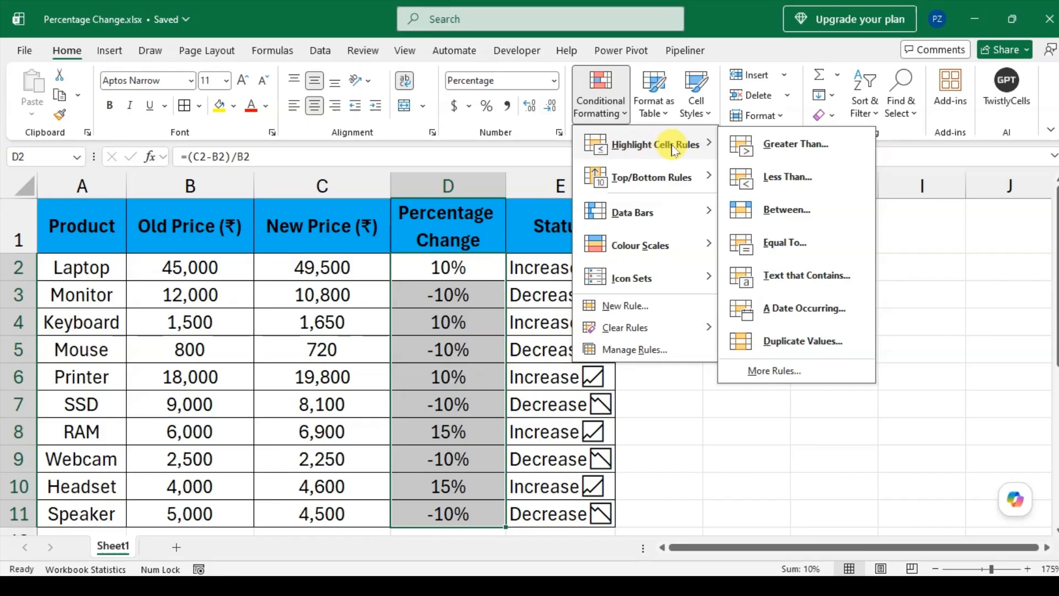
pyautogui.click(821, 144)
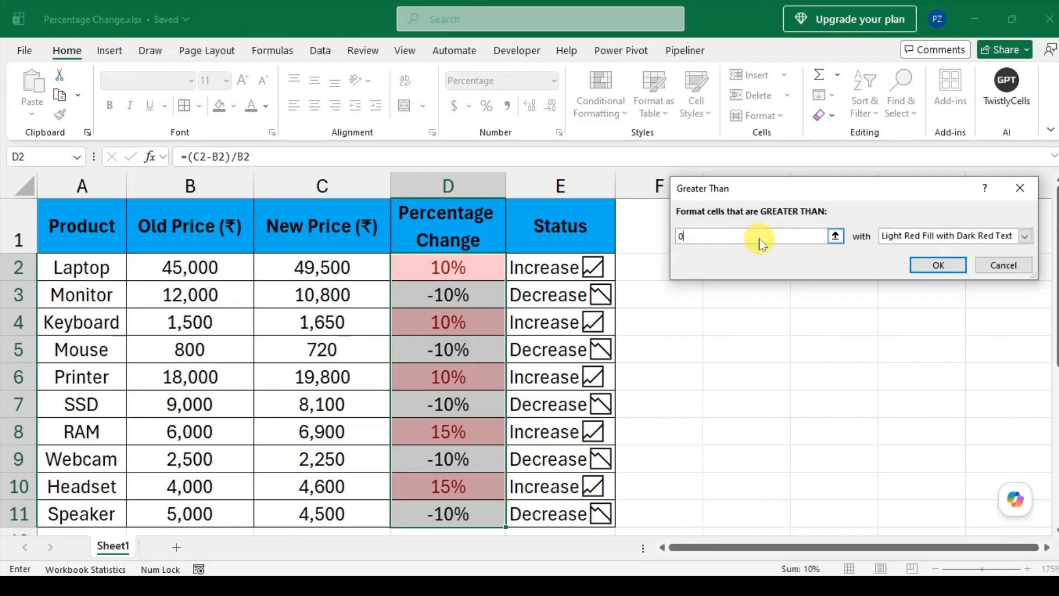
pyautogui.click(1026, 238)
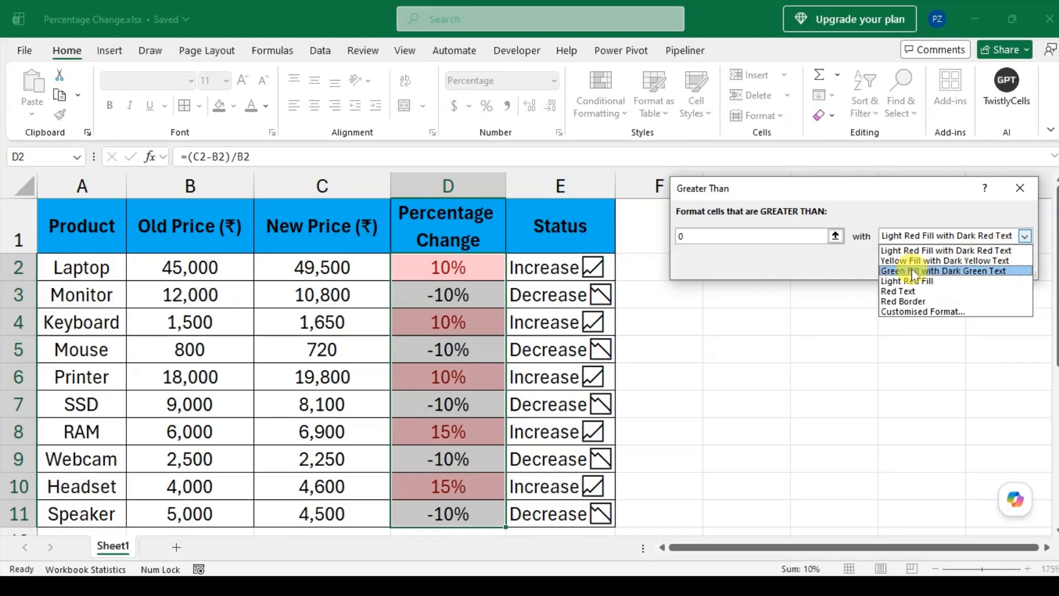
pyautogui.click(980, 272)
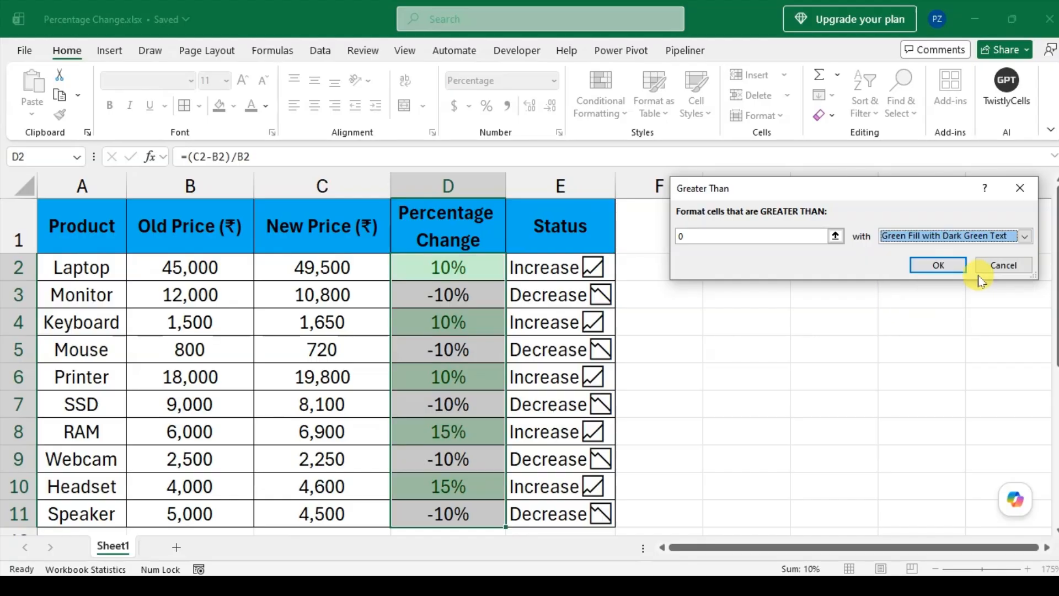
pyautogui.click(938, 266)
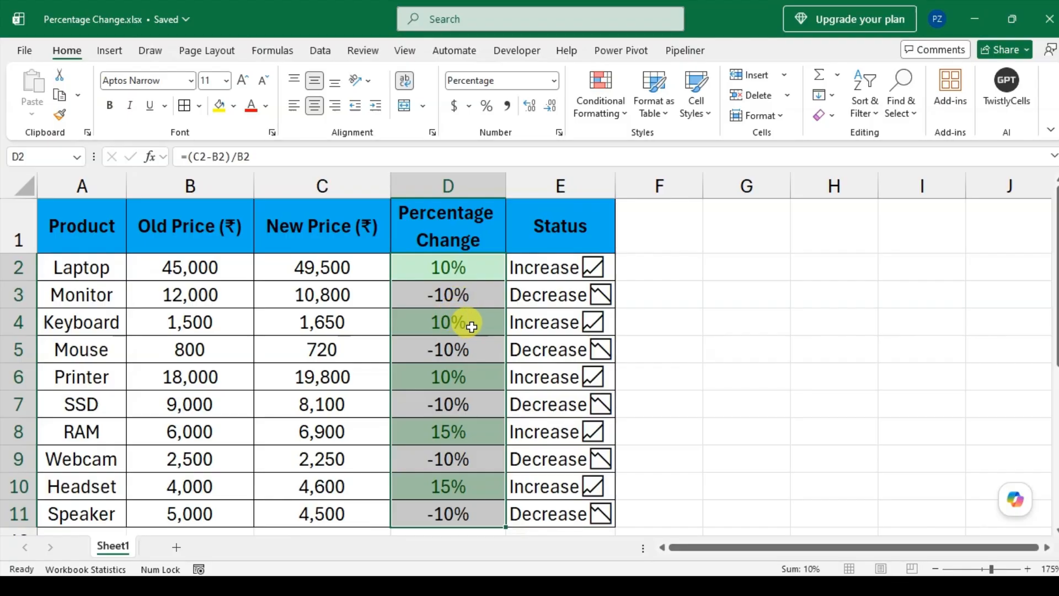
# Add a Less Than highlight rule to D2:D11 that formats values below 0 with Light Red Fill with Dark Red Text.
pyautogui.click(612, 111)
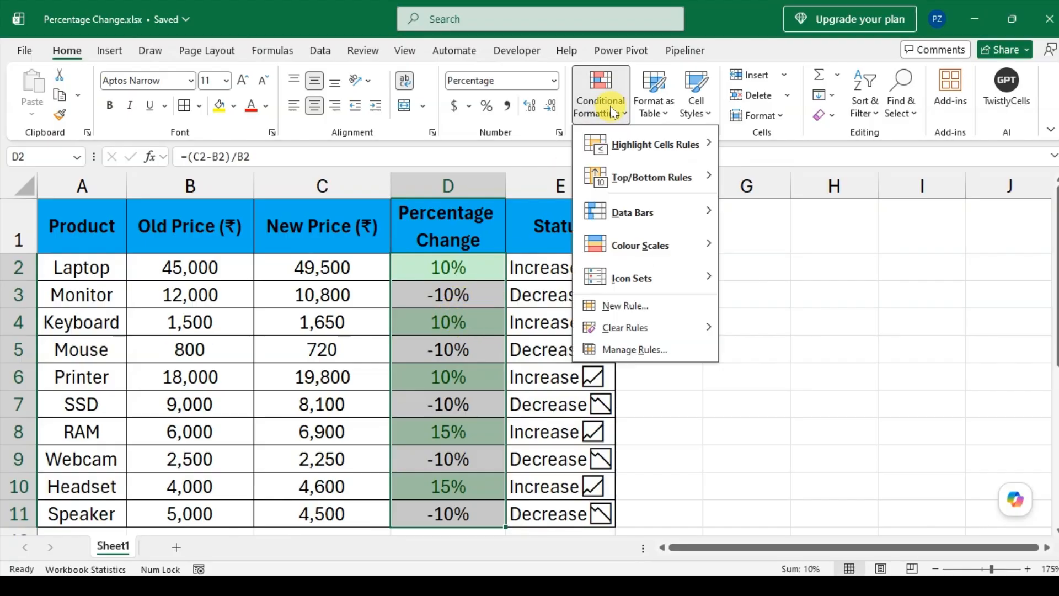
pyautogui.moveTo(621, 146)
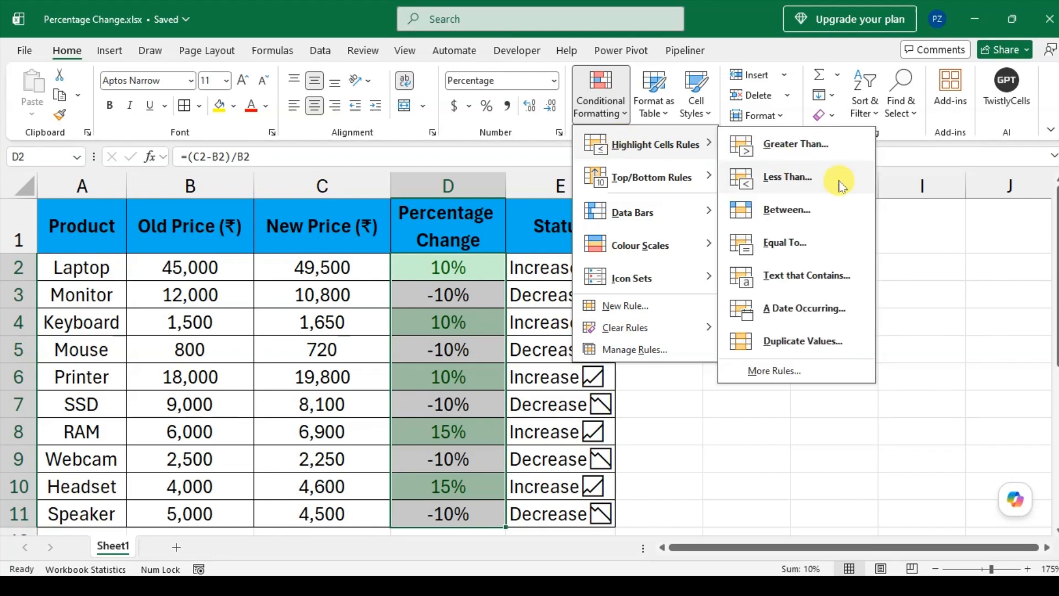
pyautogui.click(798, 176)
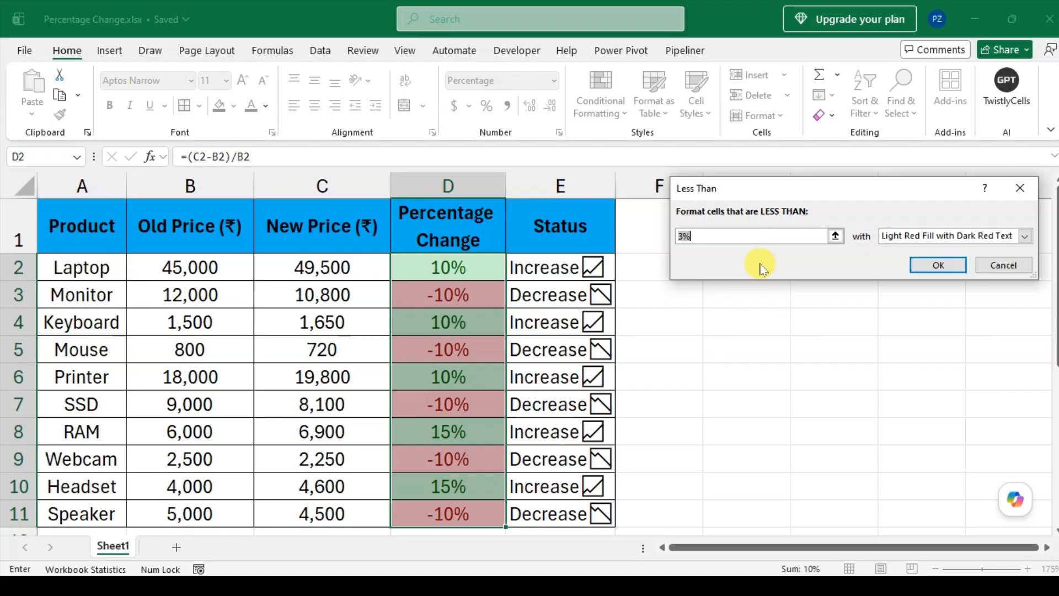
pyautogui.click(1027, 236)
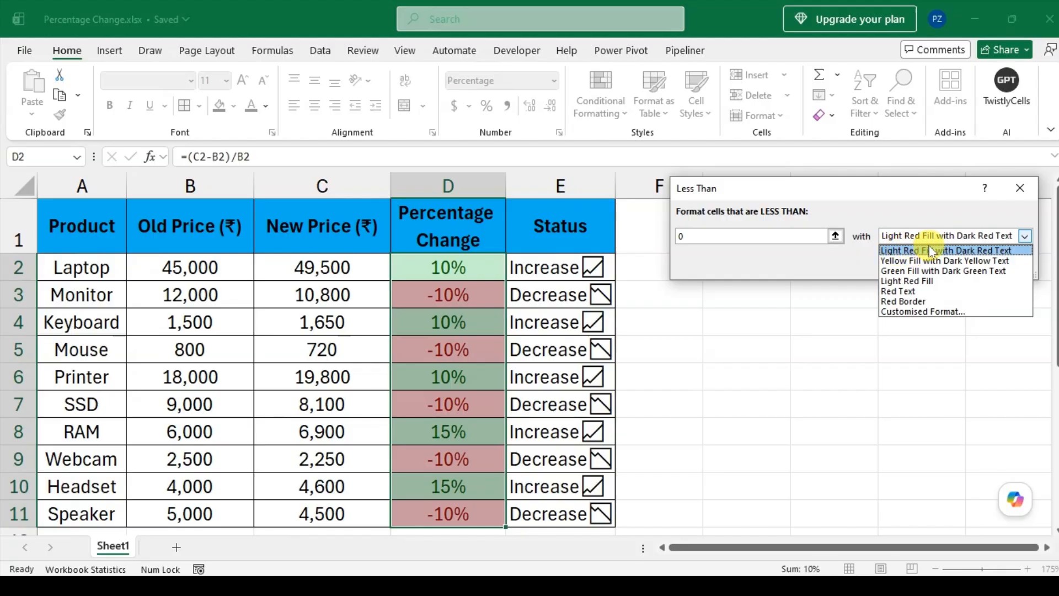
pyautogui.click(988, 256)
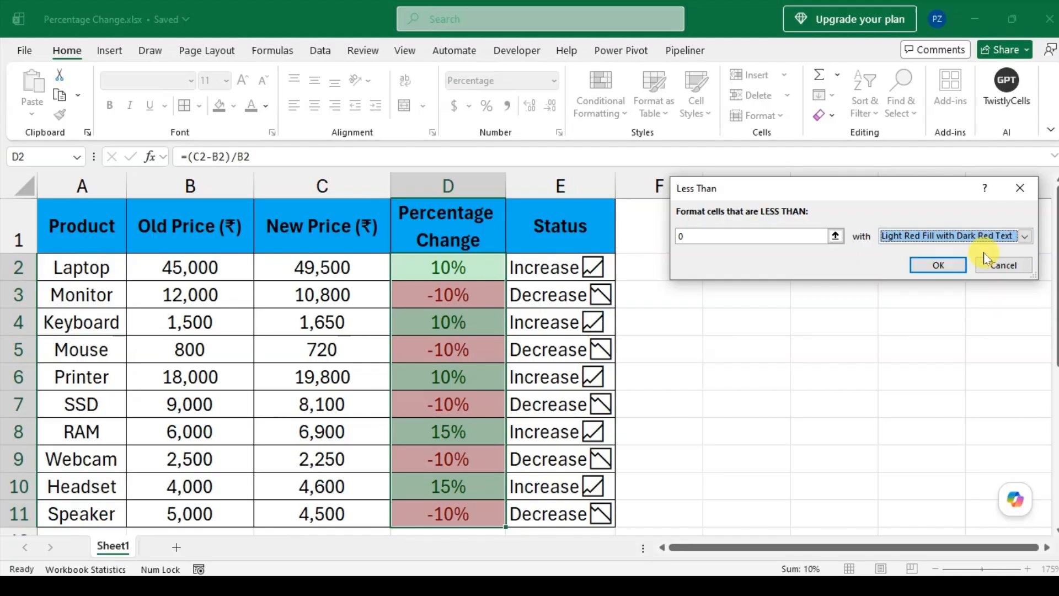
pyautogui.click(942, 263)
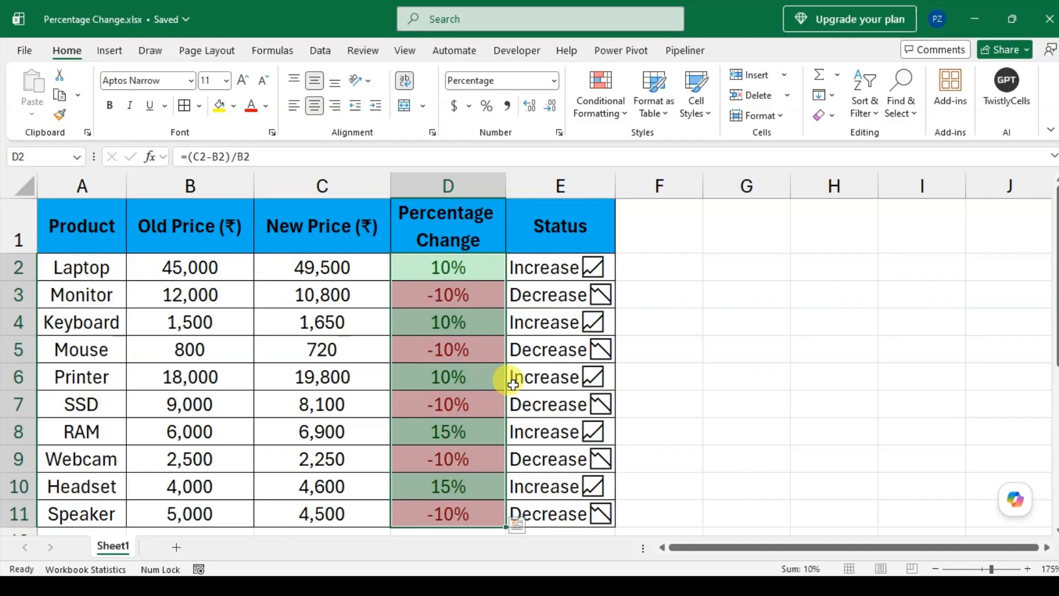
pyautogui.click(637, 399)
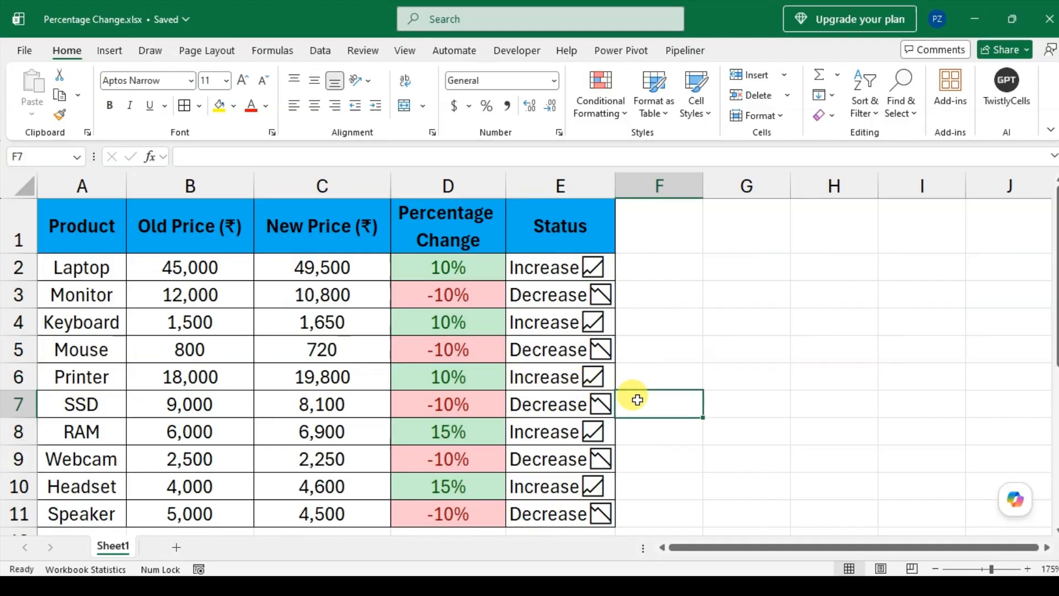